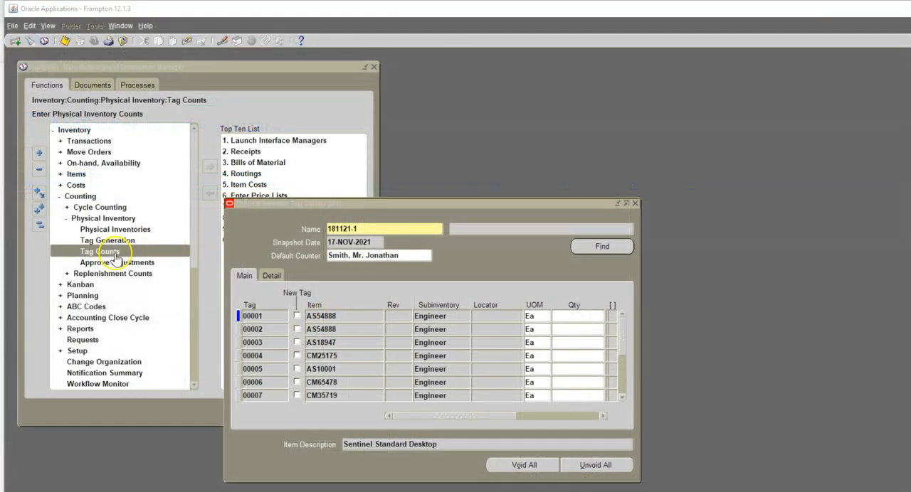
# - Review the Main and Detail columns of physical inventory 181121-1 in the Oracle Physical Inventory Tag Counts form
pyautogui.click(114, 252)
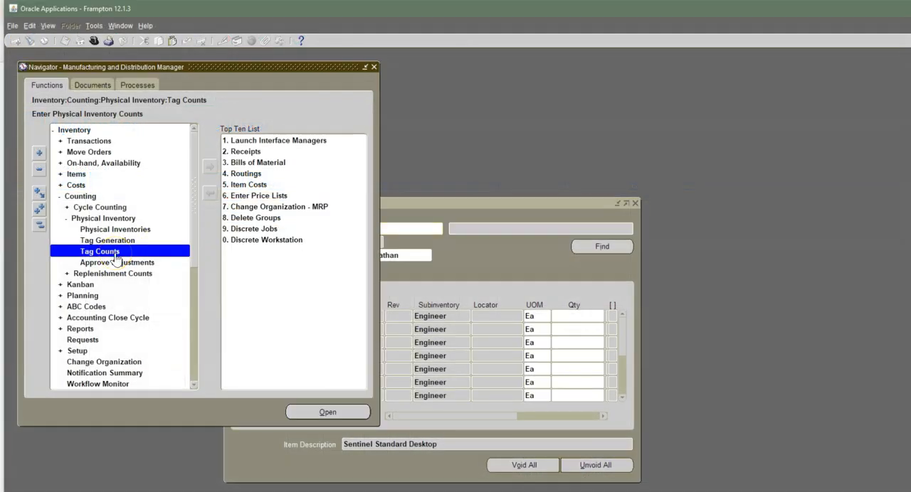
pyautogui.click(421, 205)
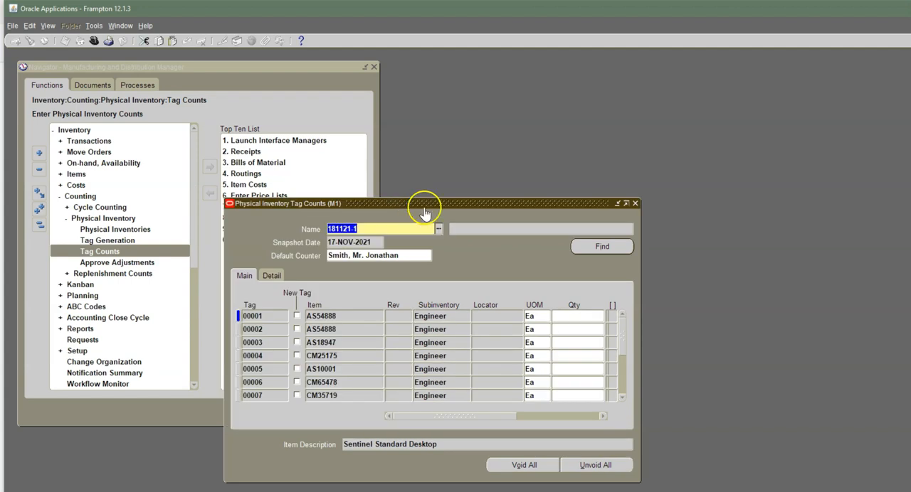
pyautogui.click(507, 318)
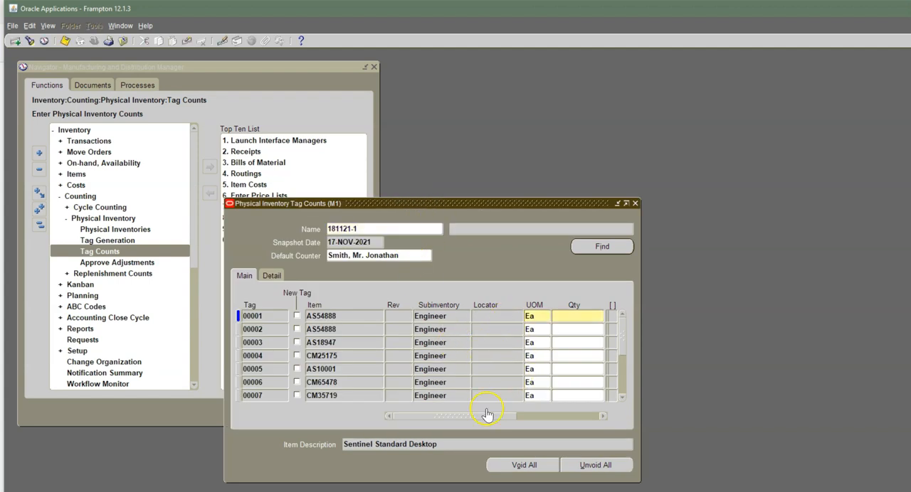
pyautogui.moveTo(481, 420)
pyautogui.mouseDown()
pyautogui.moveTo(575, 417)
pyautogui.moveTo(477, 419)
pyautogui.mouseUp()
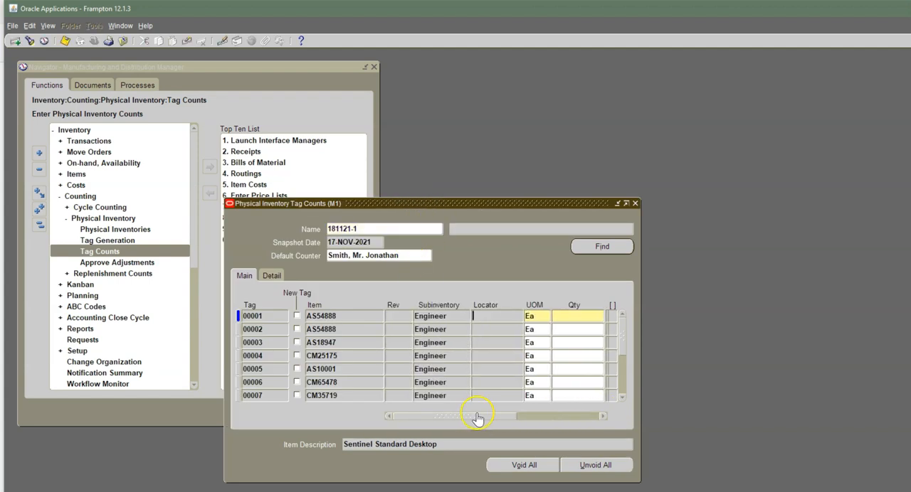
pyautogui.click(276, 277)
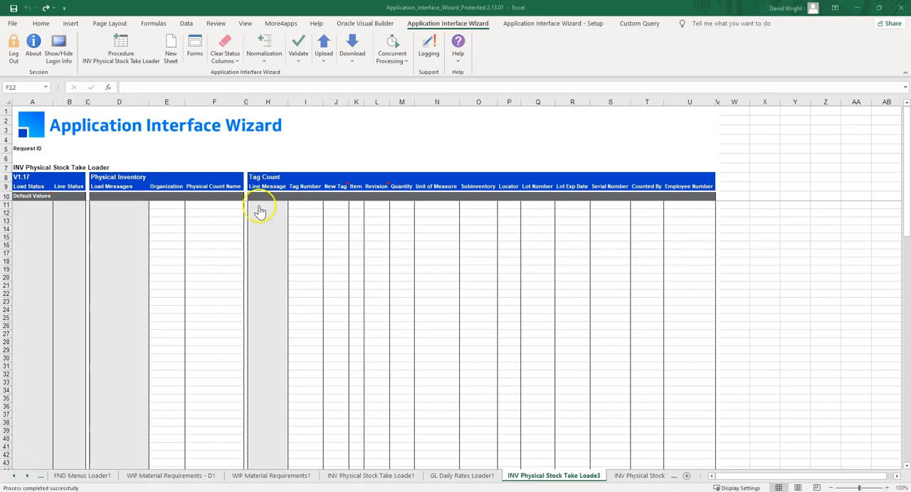
# - Switch to the Excel stock take loader, download the tags for physical count 181121-1 using sheet data, and clear the download criteria
pyautogui.click(228, 212)
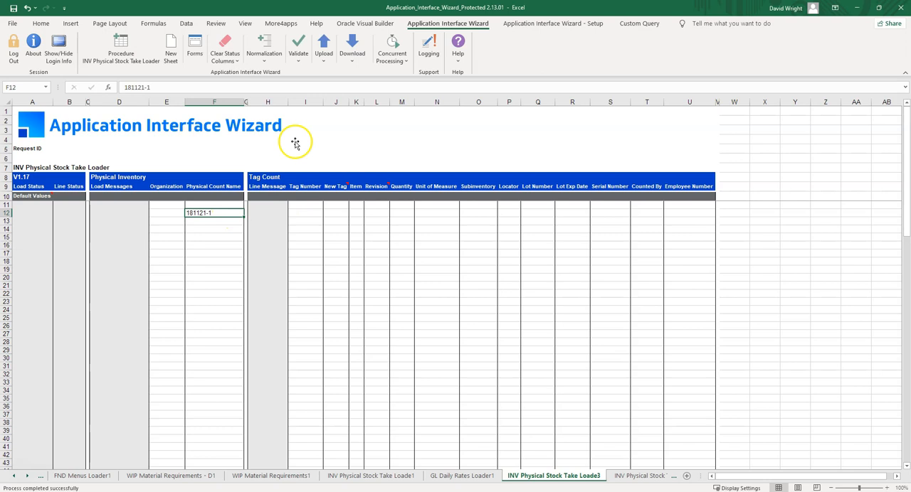
pyautogui.click(352, 56)
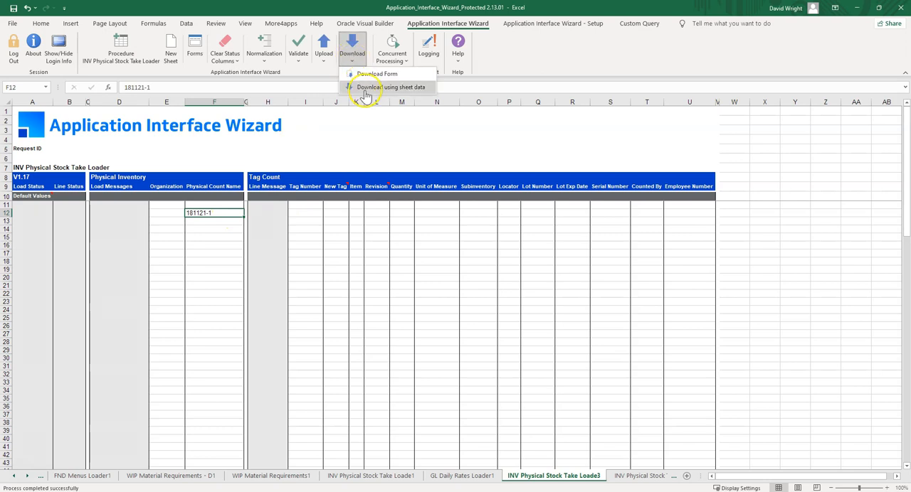
pyautogui.click(367, 89)
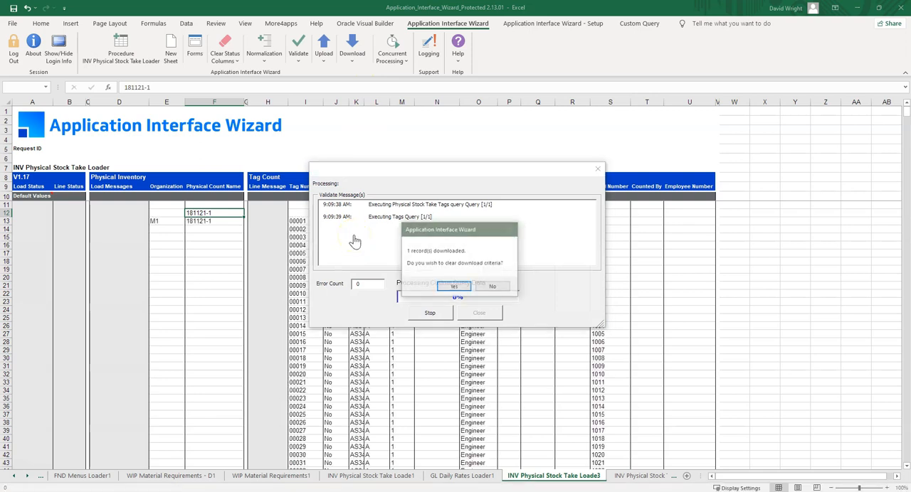
pyautogui.click(461, 287)
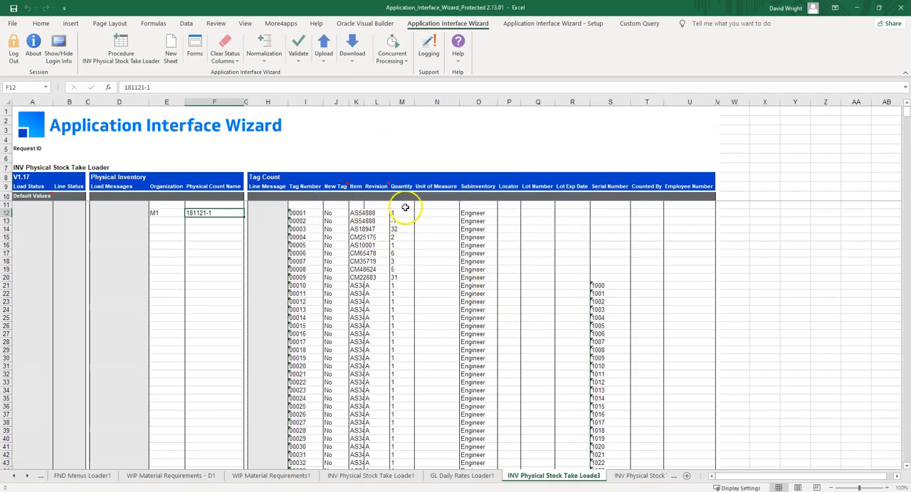
# - Widen the Item column to fit the full item numbers and review the quantities and serial numbers of the AS34300 tag rows
pyautogui.moveTo(402, 211)
pyautogui.mouseDown()
pyautogui.moveTo(403, 292)
pyautogui.moveTo(405, 213)
pyautogui.mouseUp()
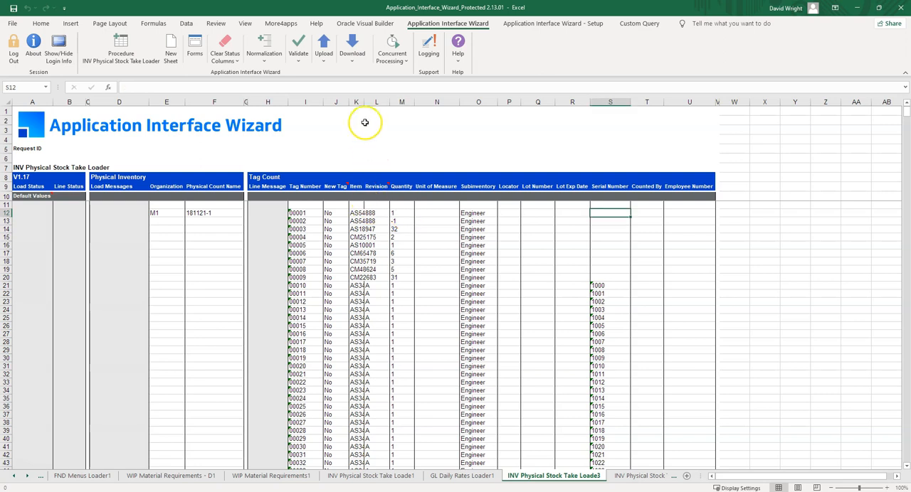
pyautogui.moveTo(362, 103); pyautogui.dragTo(382, 103)
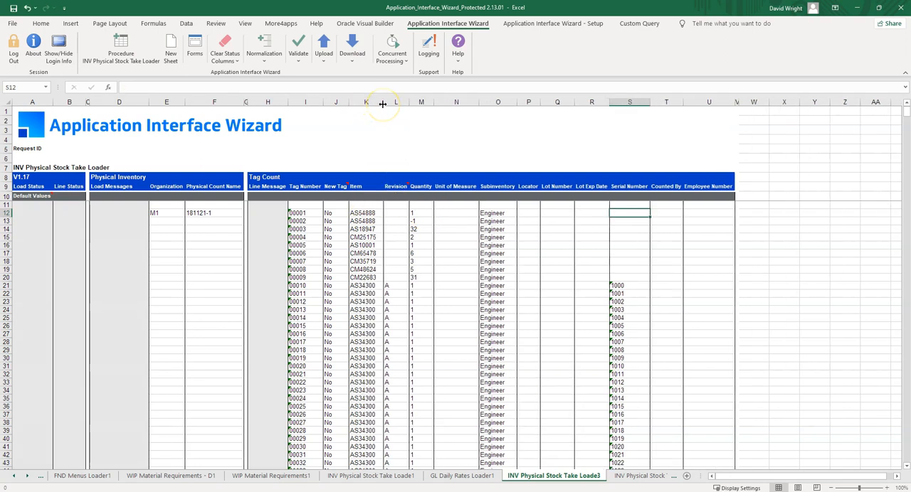
pyautogui.click(368, 284)
pyautogui.moveTo(619, 285); pyautogui.dragTo(629, 407)
pyautogui.moveTo(422, 290); pyautogui.dragTo(415, 398)
pyautogui.scroll(-5, 388, 395)
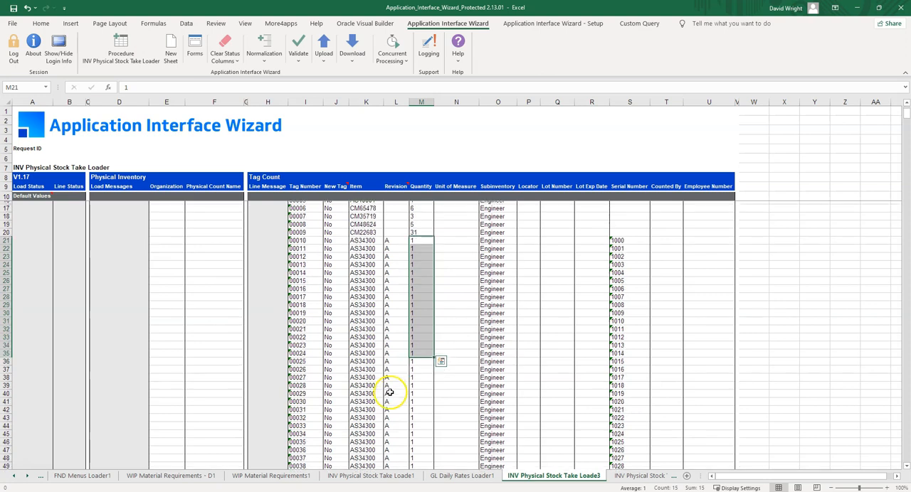
pyautogui.scroll(-20, 394, 388)
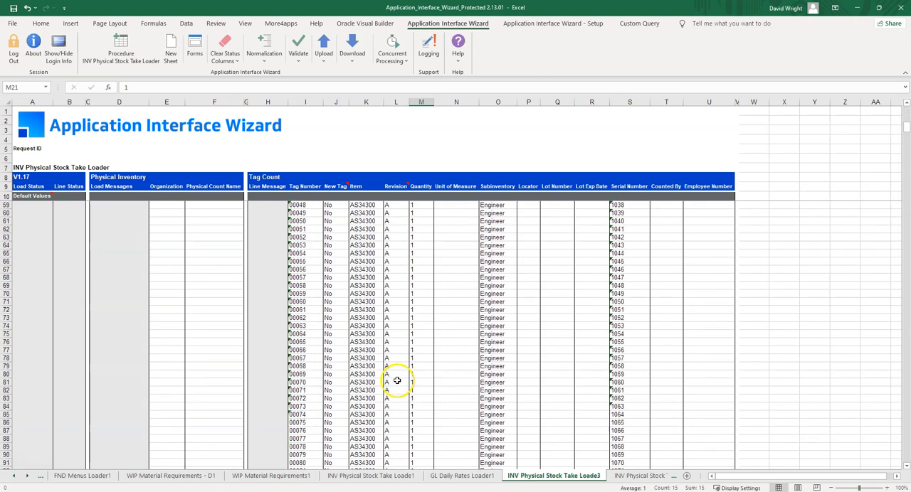
# - Clear the downloaded tag rows 30 through 1020, keeping only tags 00001 to 00018
pyautogui.moveTo(905, 139); pyautogui.dragTo(897, 435)
pyautogui.click(10, 359)
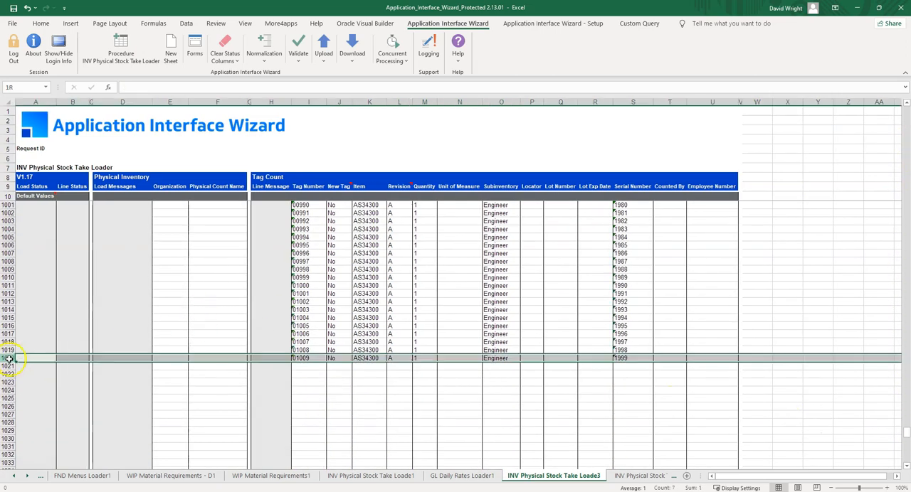
pyautogui.moveTo(8, 359)
pyautogui.mouseDown()
pyautogui.moveTo(7, 349)
pyautogui.moveTo(7, 358)
pyautogui.mouseUp()
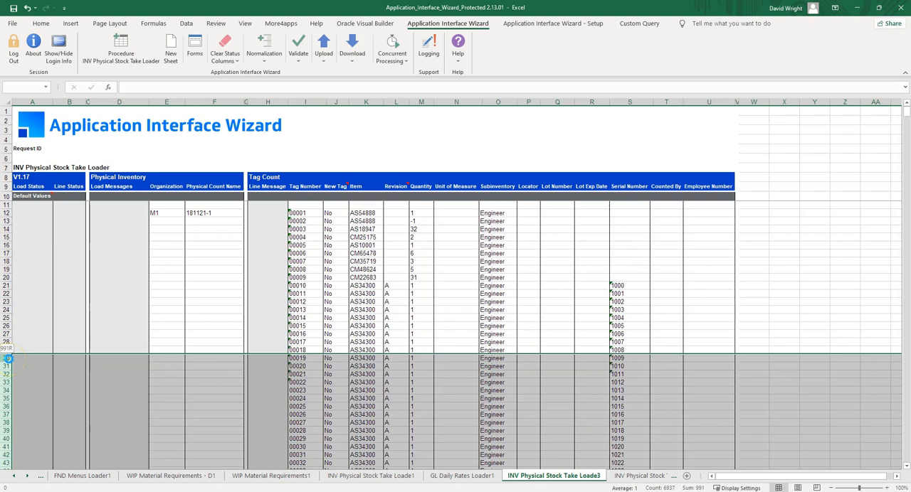
pyautogui.press('Delete')
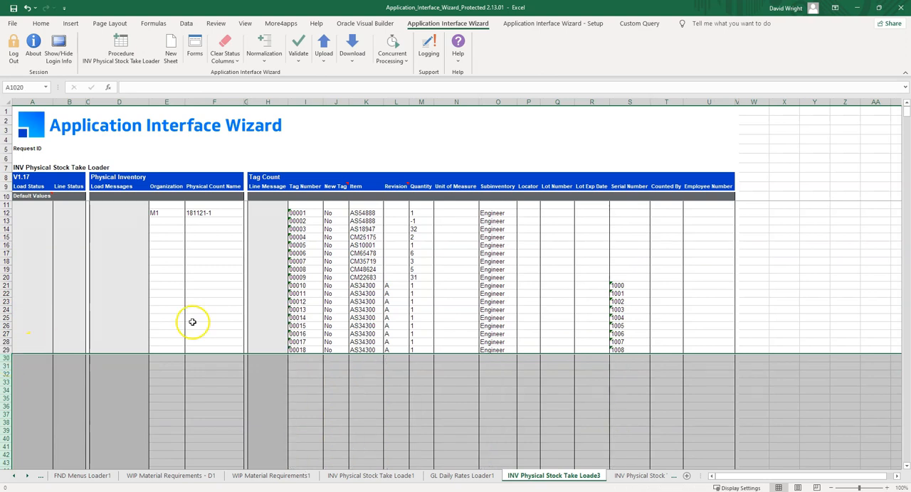
# - Set the counted quantity to 2 for tags 00001, 00002 and 00005
pyautogui.click(429, 215)
pyautogui.write('2')
pyautogui.press('Return')
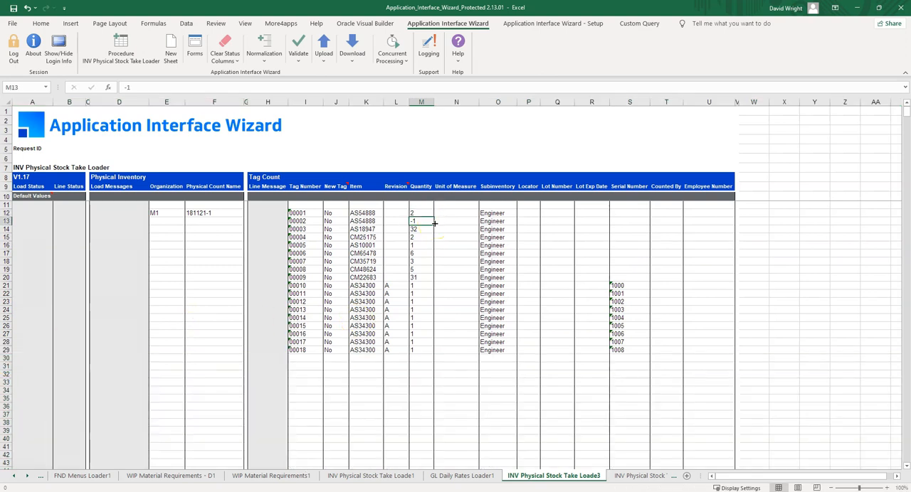
pyautogui.press('Return')
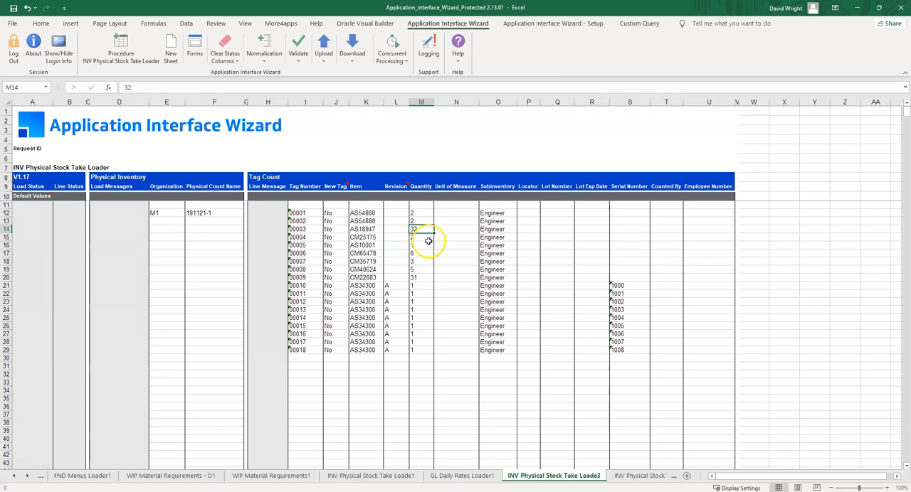
pyautogui.click(426, 246)
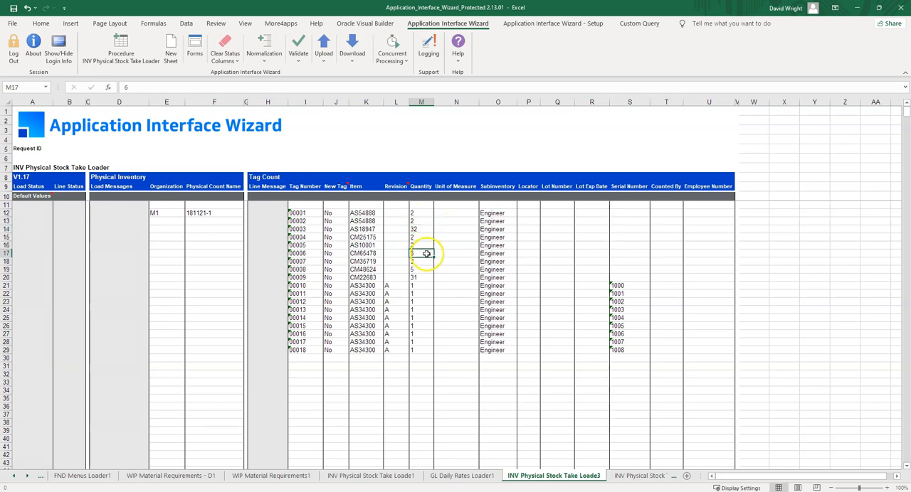
# - Accept the Tag Count form for tag 00001 and upload the counts for tags 00001 to 00018
pyautogui.click(304, 214)
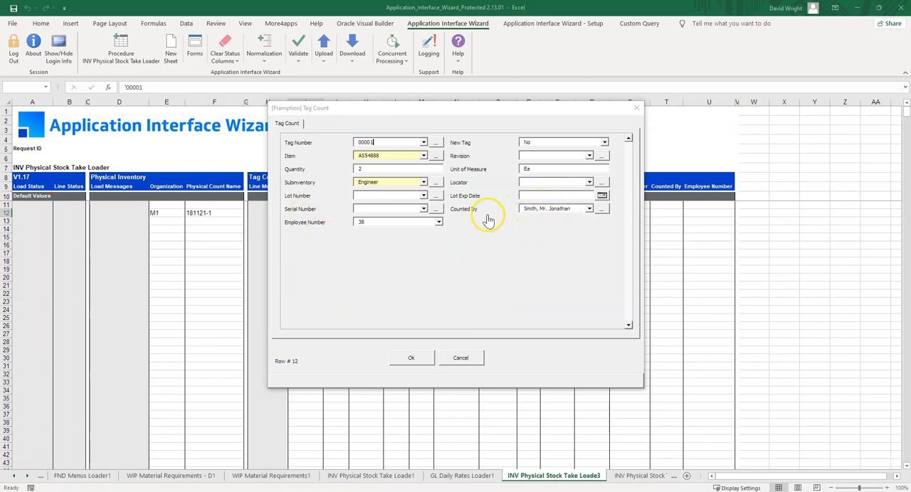
pyautogui.click(409, 359)
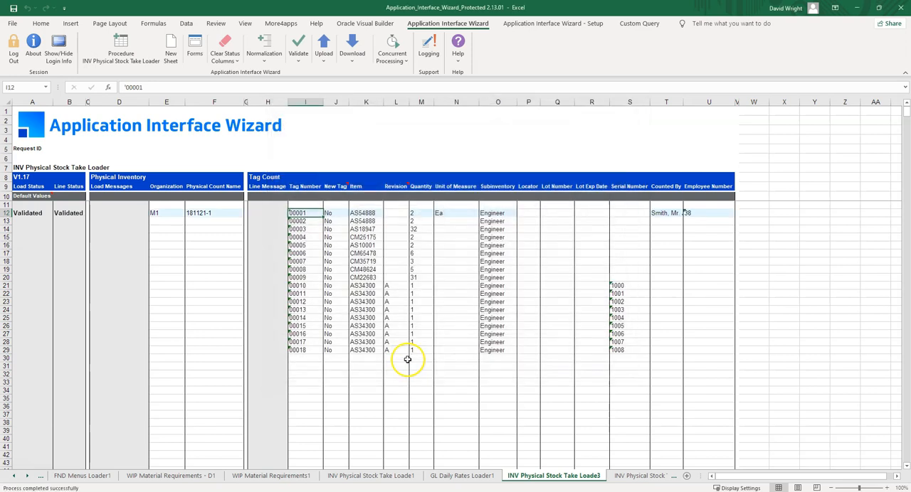
pyautogui.moveTo(305, 212); pyautogui.dragTo(305, 351)
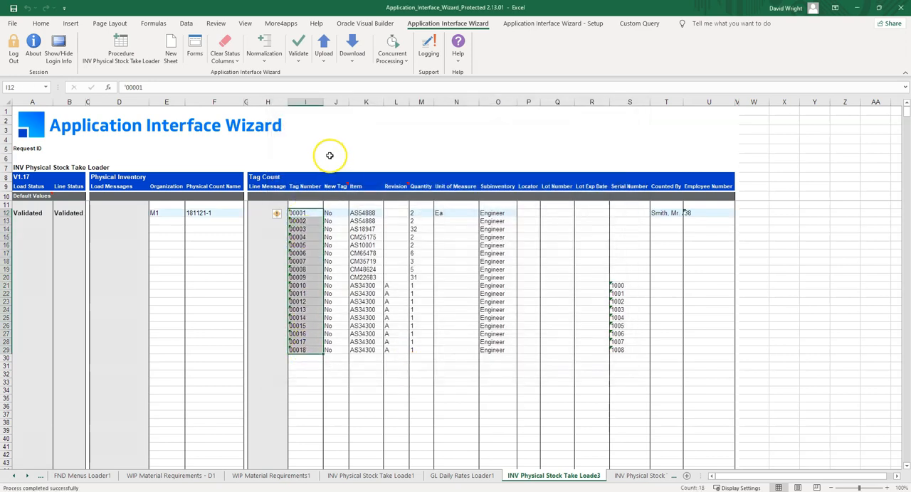
pyautogui.click(321, 55)
pyautogui.click(339, 76)
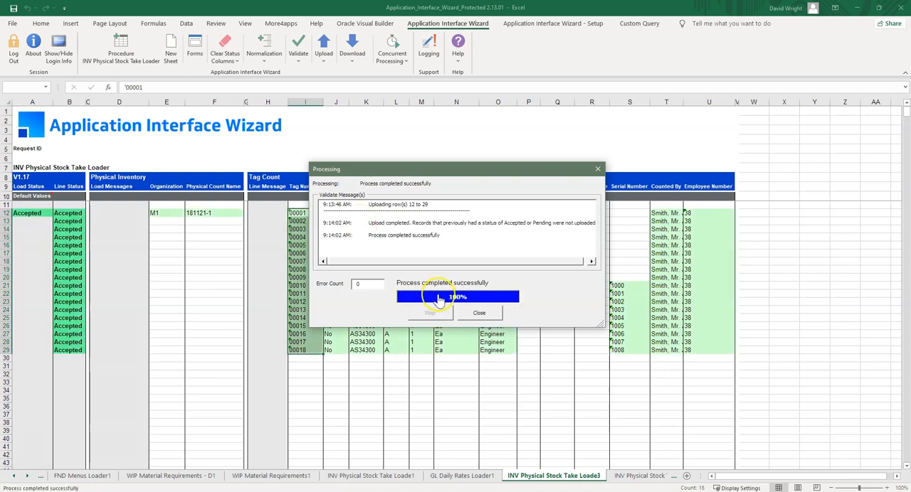
pyautogui.click(479, 313)
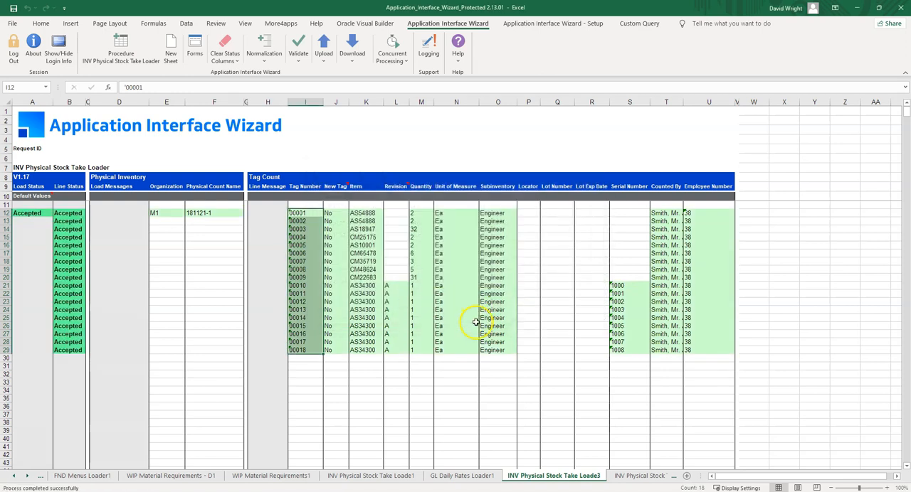
# - Start a tag count entry in row 30 with New Tag set to Yes and item DW020514-1, found by searching for DW%
pyautogui.click(311, 365)
pyautogui.click(335, 358)
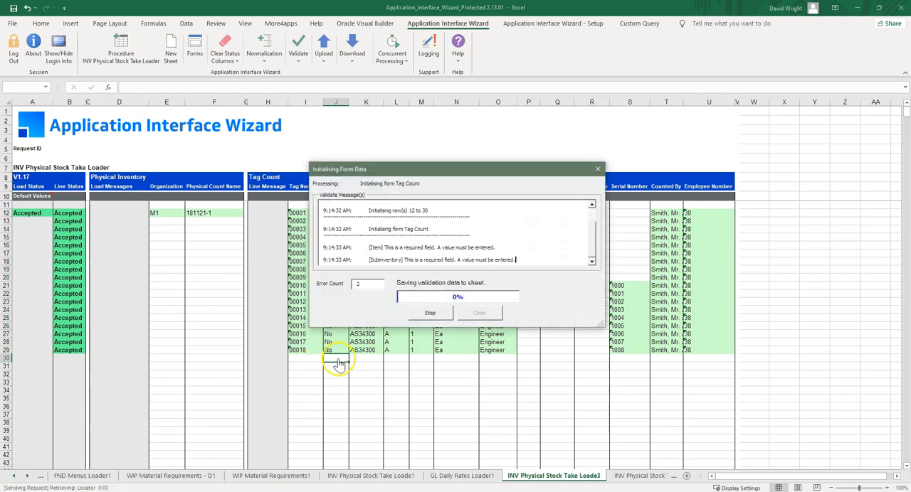
pyautogui.click(603, 143)
pyautogui.click(596, 157)
pyautogui.click(400, 156)
pyautogui.write('DW')
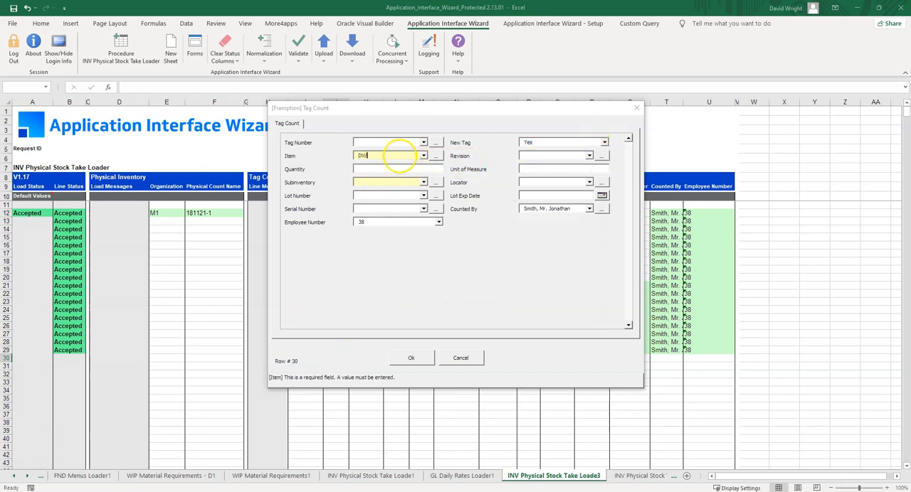
pyautogui.write('%')
pyautogui.click(436, 156)
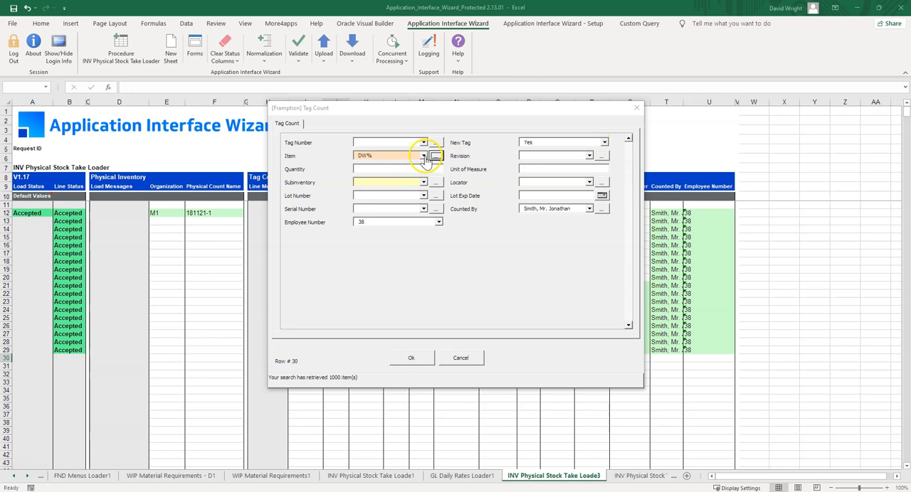
pyautogui.click(424, 156)
pyautogui.click(426, 188)
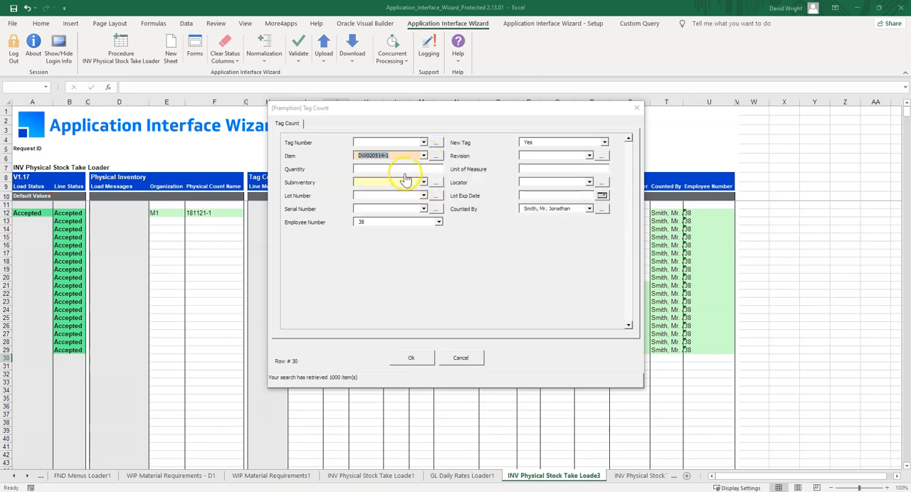
# - Give the new tag quantity 5 and subinventory Engineer, and save the entry to the sheet
pyautogui.write('5')
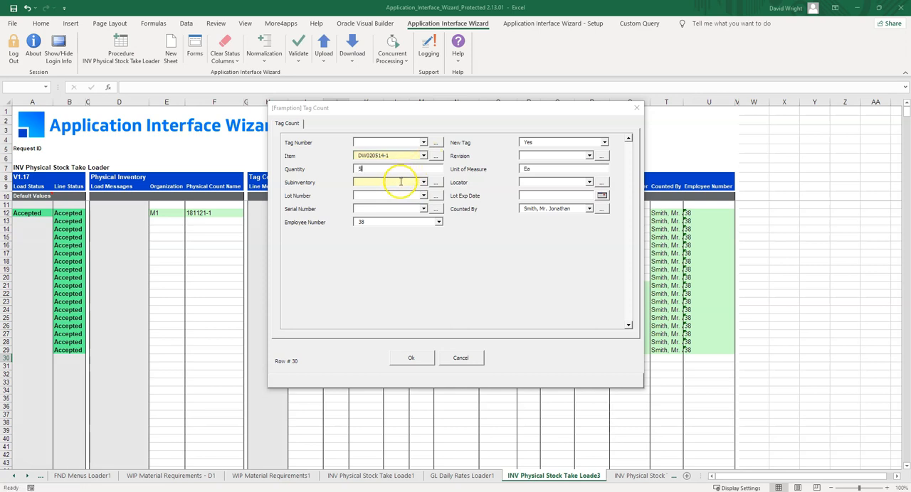
pyautogui.click(399, 184)
pyautogui.write('%')
pyautogui.click(435, 183)
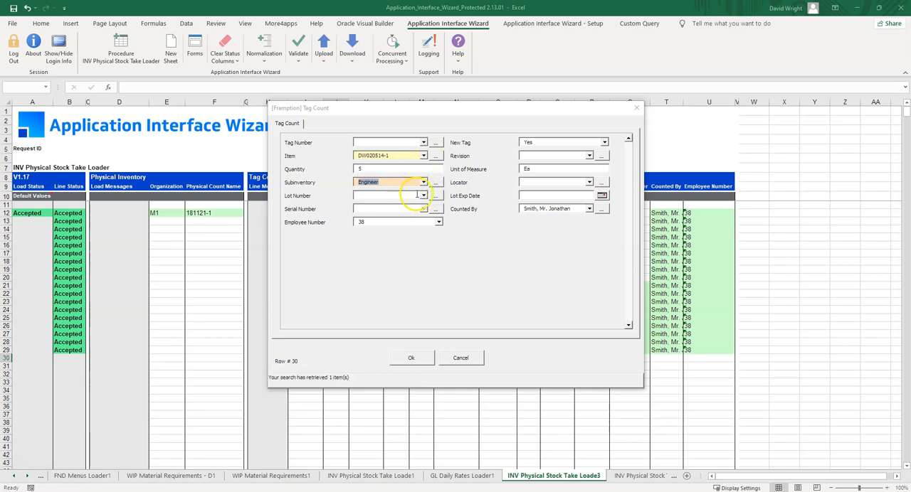
pyautogui.click(411, 362)
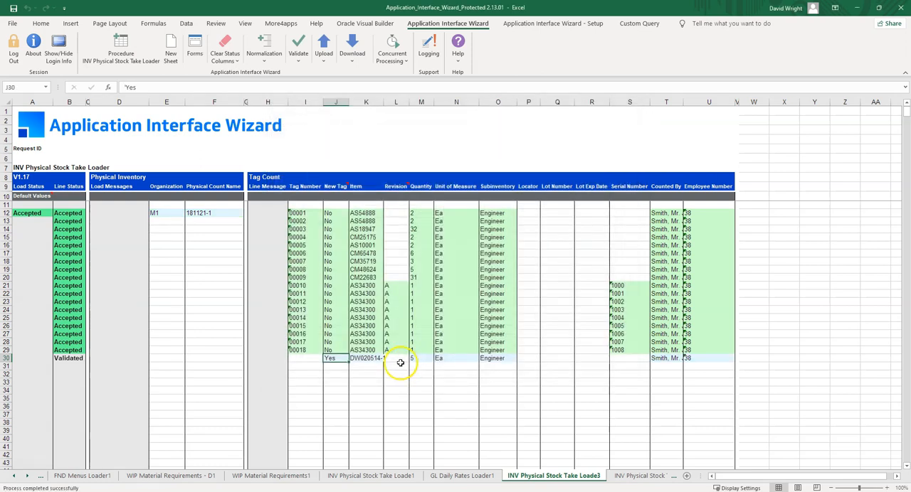
# - Extend the new tag down to row 33 with items DW020514-2 to DW020514-4, repeating quantity 5 and the remaining details
pyautogui.moveTo(336, 359); pyautogui.dragTo(374, 385)
pyautogui.click(427, 359)
pyautogui.moveTo(435, 364); pyautogui.dragTo(457, 384)
pyautogui.hotkey('ctrl', 'c')
pyautogui.hotkey('ctrl', 'v')
# - Try to upload the four new tag counts in rows 30 to 33
pyautogui.moveTo(332, 360); pyautogui.dragTo(332, 383)
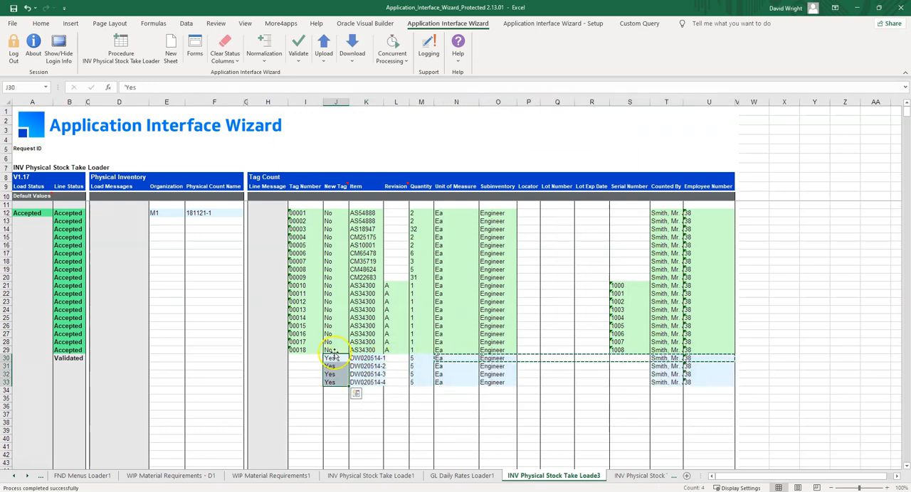
pyautogui.click(325, 57)
pyautogui.click(333, 73)
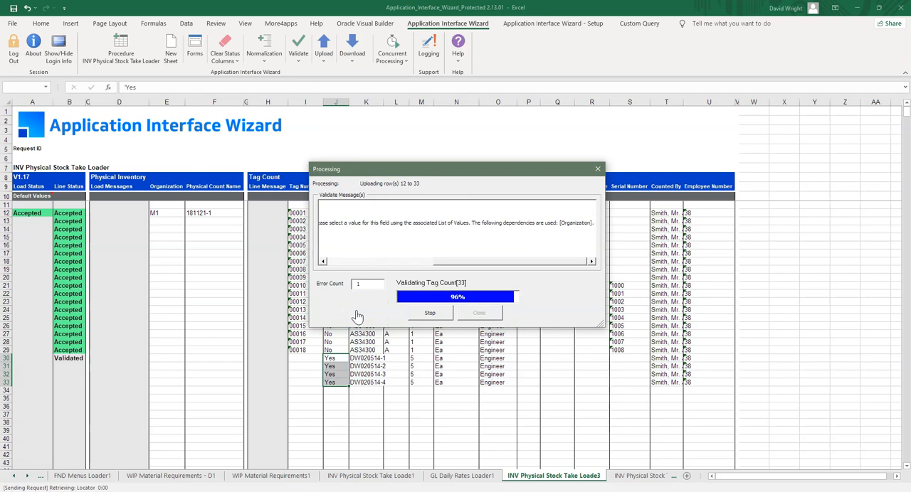
pyautogui.click(479, 313)
# - Examine the line message and the item value of the DW020514-4 row
pyautogui.click(361, 383)
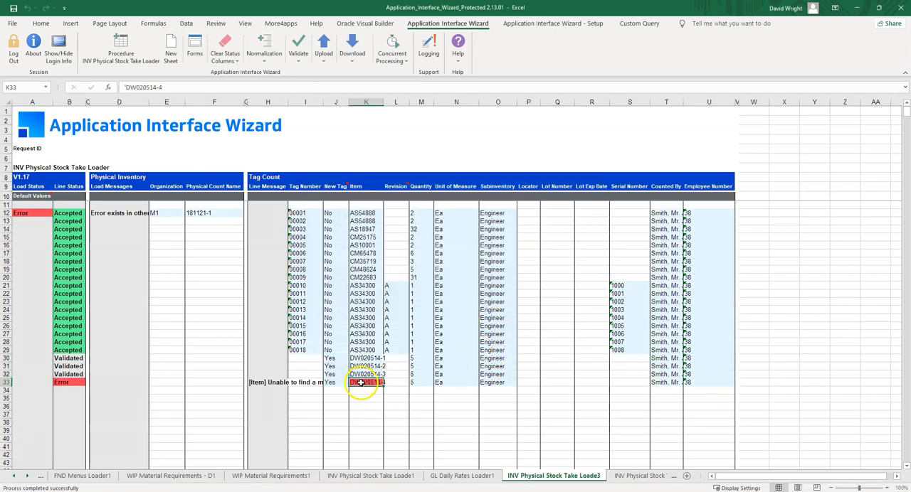
pyautogui.click(258, 383)
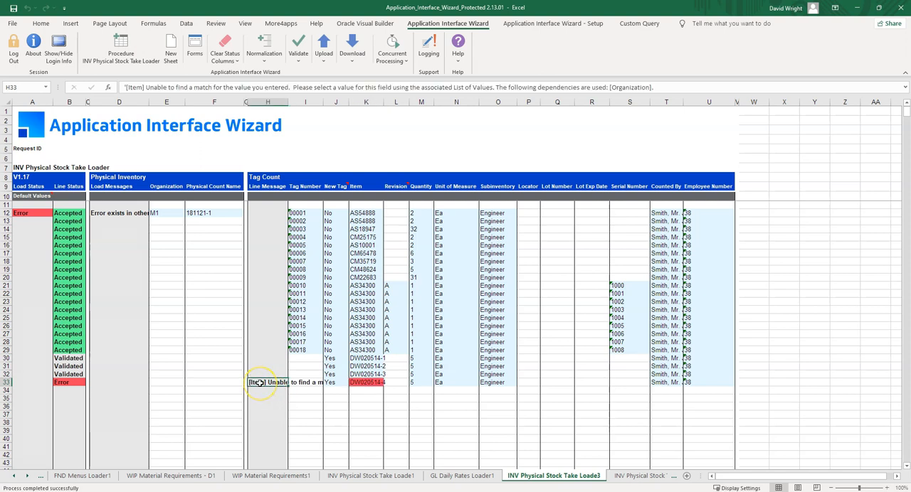
pyautogui.click(365, 383)
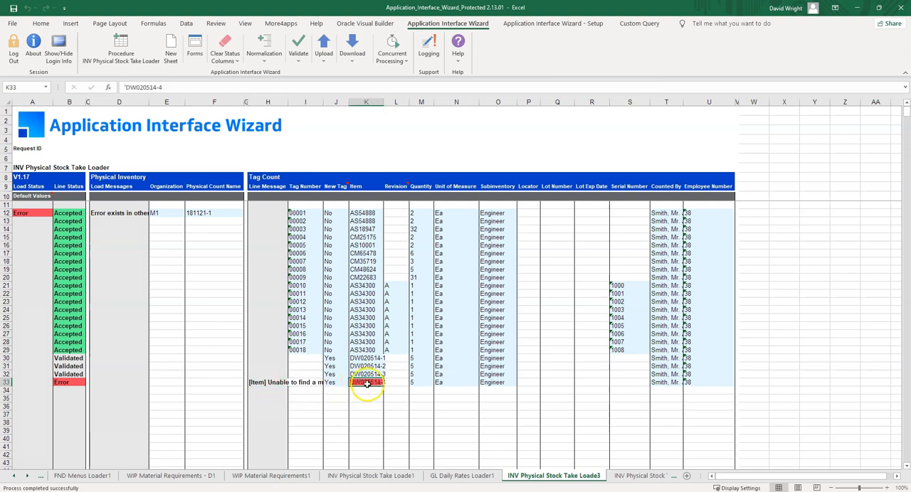
# - Replace the item in row 33 with DW030713-1, searching the item list with DW%, and save the entry to the sheet
pyautogui.doubleClick(367, 385)
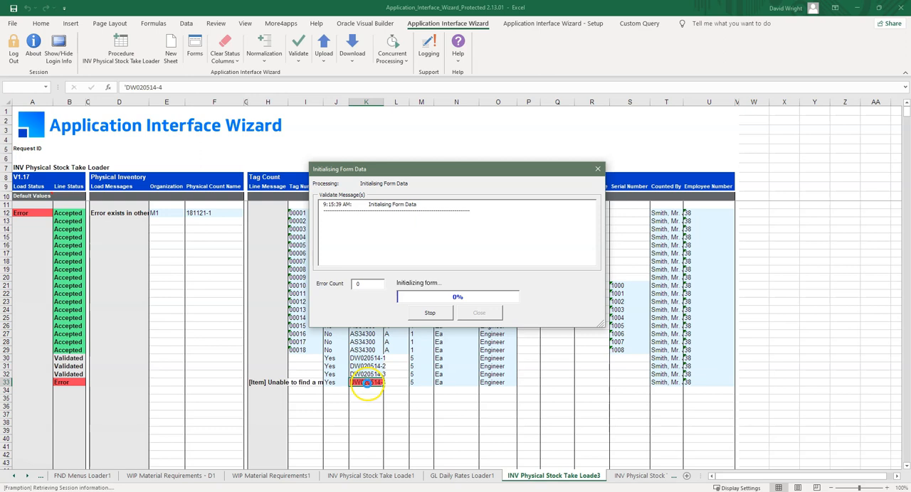
pyautogui.moveTo(392, 156); pyautogui.dragTo(385, 155)
pyautogui.write('DW%')
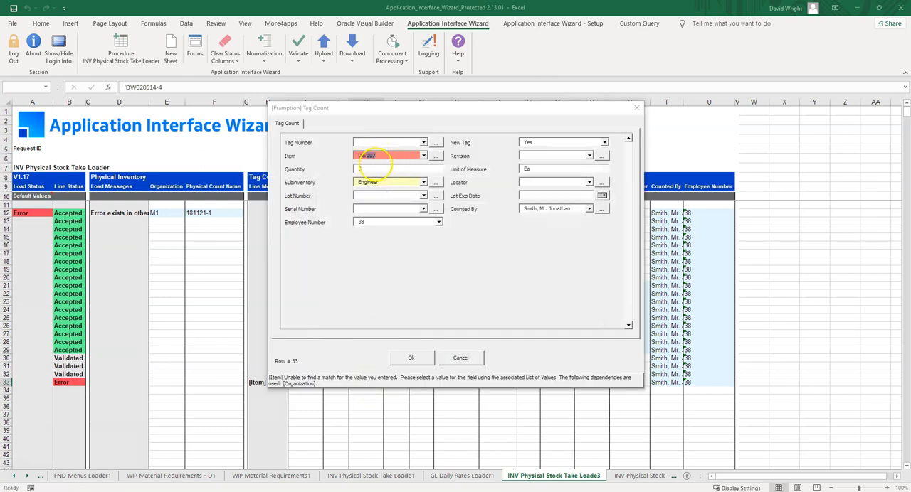
pyautogui.click(424, 155)
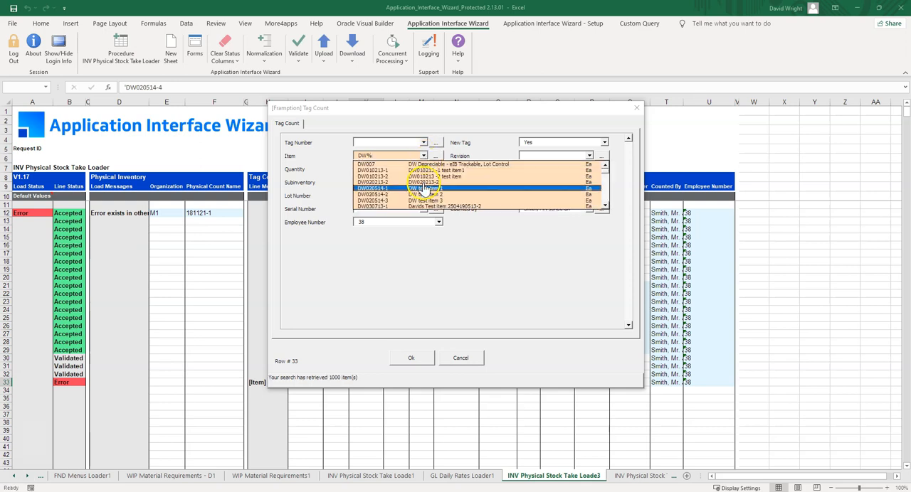
pyautogui.click(420, 211)
pyautogui.click(411, 358)
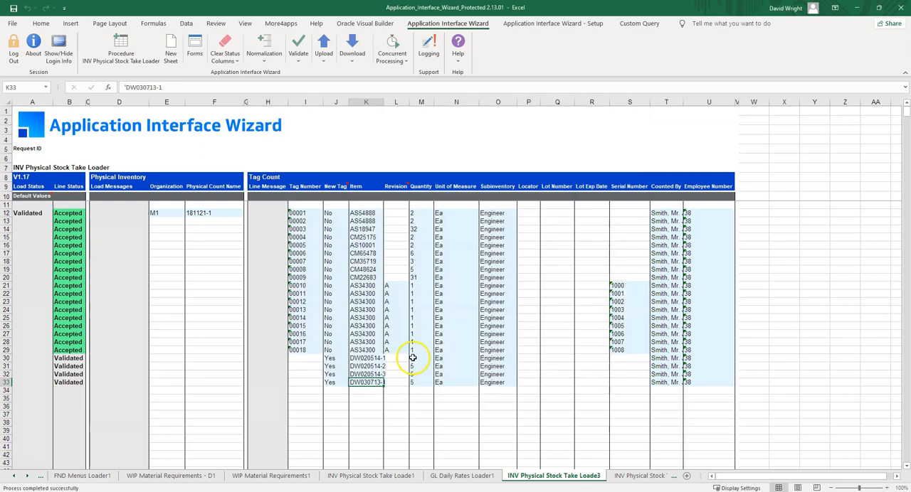
# - Upload the four new tag counts in rows 30 to 33 to Oracle and dismiss the processing log
pyautogui.moveTo(366, 358); pyautogui.dragTo(366, 381)
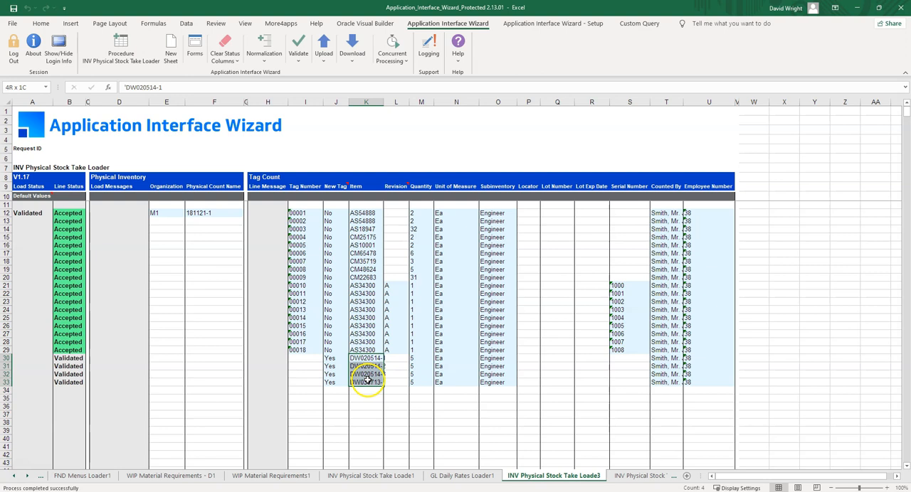
pyautogui.click(322, 54)
pyautogui.click(333, 67)
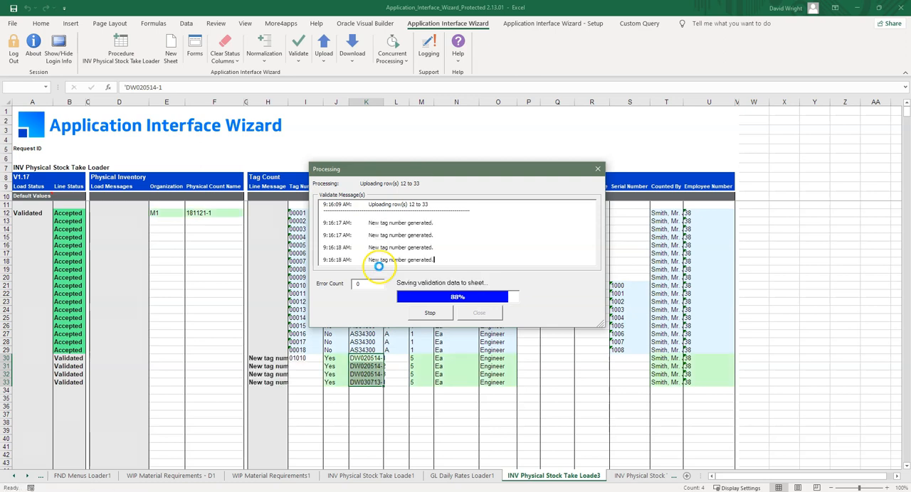
pyautogui.click(478, 314)
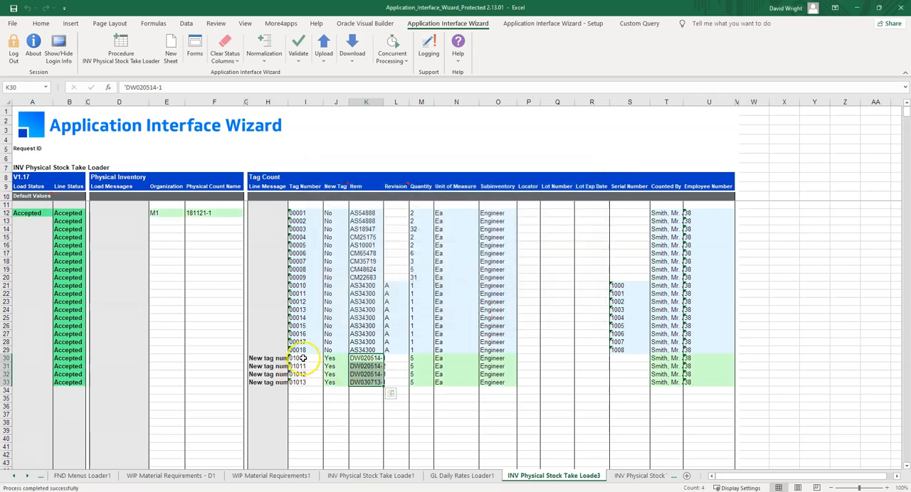
# - Copy all the tag numbers from rows 12 to 33 into the Tag Number column starting at row 36
pyautogui.moveTo(306, 215); pyautogui.dragTo(299, 382)
pyautogui.hotkey('ctrl', 'c')
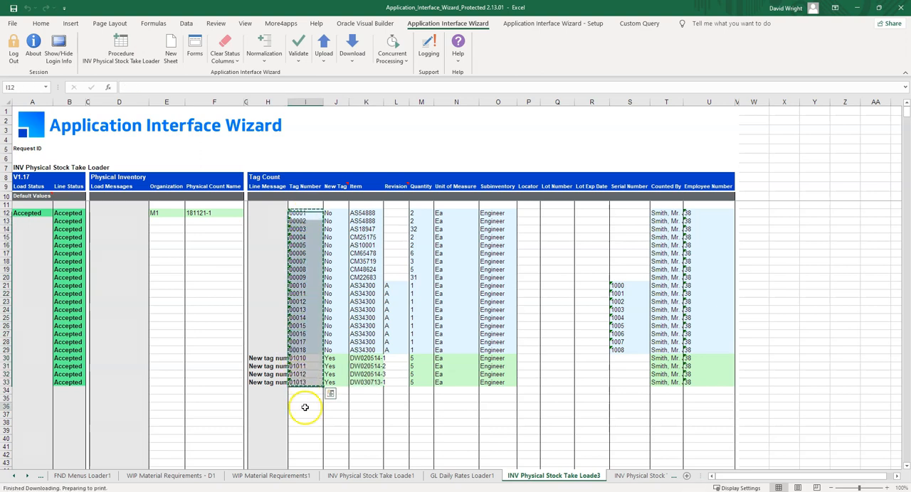
pyautogui.click(305, 407)
pyautogui.hotkey('ctrl', 'v')
# - Copy organization M1 and physical count name 181121-1 beside each copied tag number in rows 36 to 57
pyautogui.moveTo(163, 213); pyautogui.dragTo(205, 213)
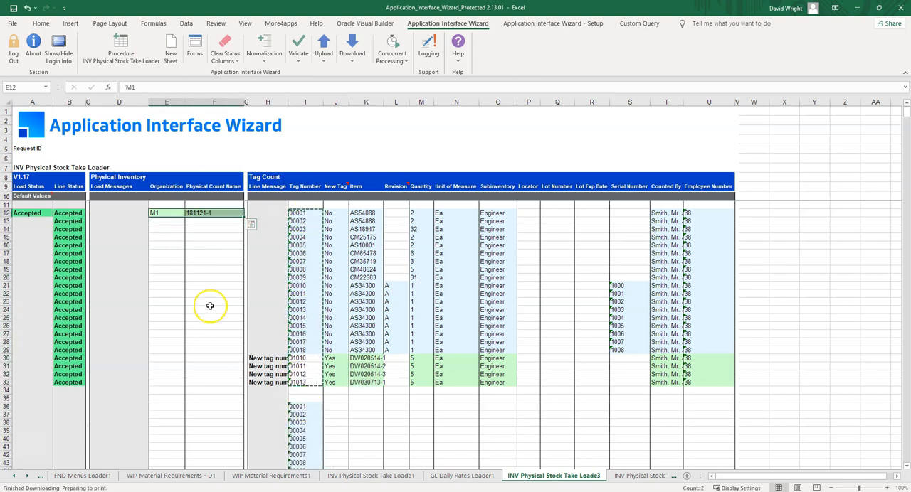
pyautogui.moveTo(166, 406)
pyautogui.mouseDown()
pyautogui.moveTo(171, 474)
pyautogui.moveTo(175, 401)
pyautogui.mouseUp()
pyautogui.hotkey('ctrl', 'v')
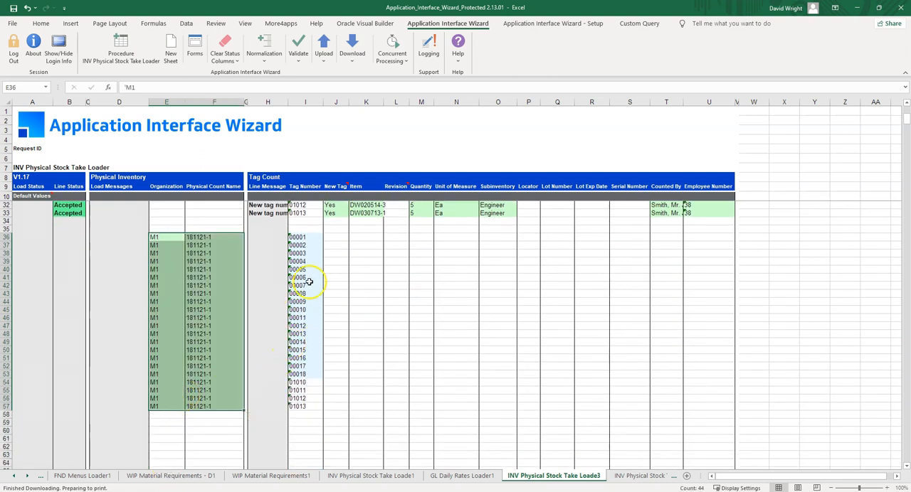
# - Download the tag counts from Oracle for the criteria in rows 36 to 57, and clear the download criteria
pyautogui.click(351, 57)
pyautogui.click(385, 98)
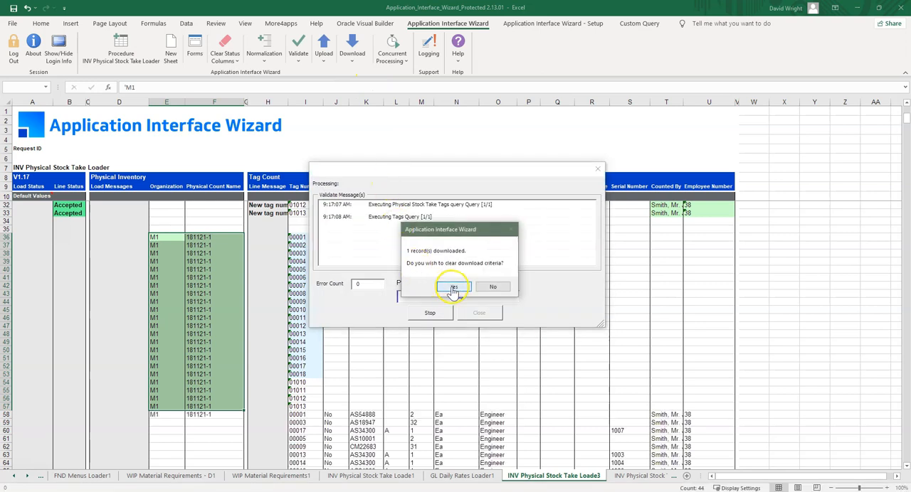
pyautogui.click(454, 289)
# - Sort the downloaded tag count lines in rows 36 to 57 in ascending order of tag number
pyautogui.scroll(2, 452, 287)
pyautogui.moveTo(301, 286); pyautogui.dragTo(707, 454)
pyautogui.click(186, 23)
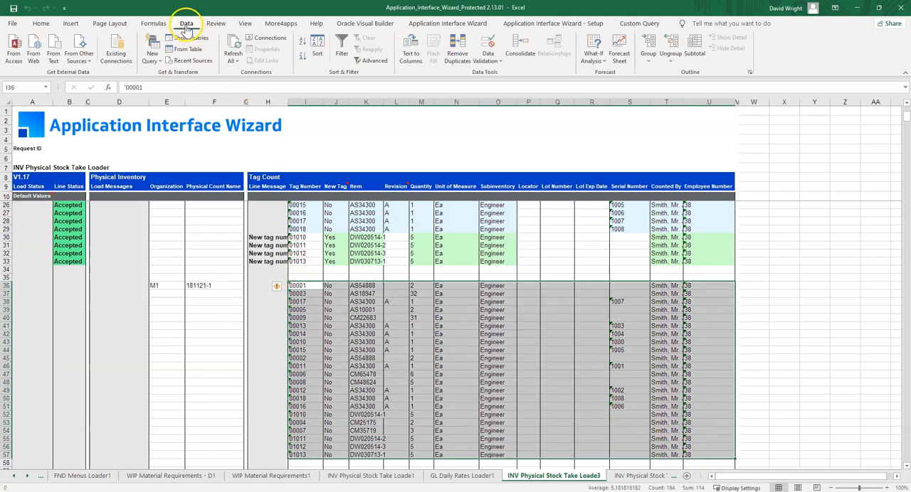
pyautogui.click(302, 43)
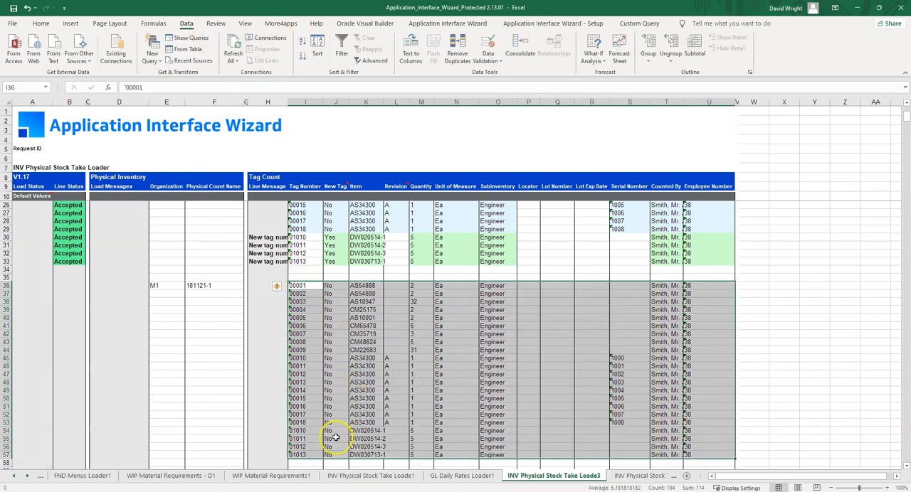
pyautogui.click(312, 455)
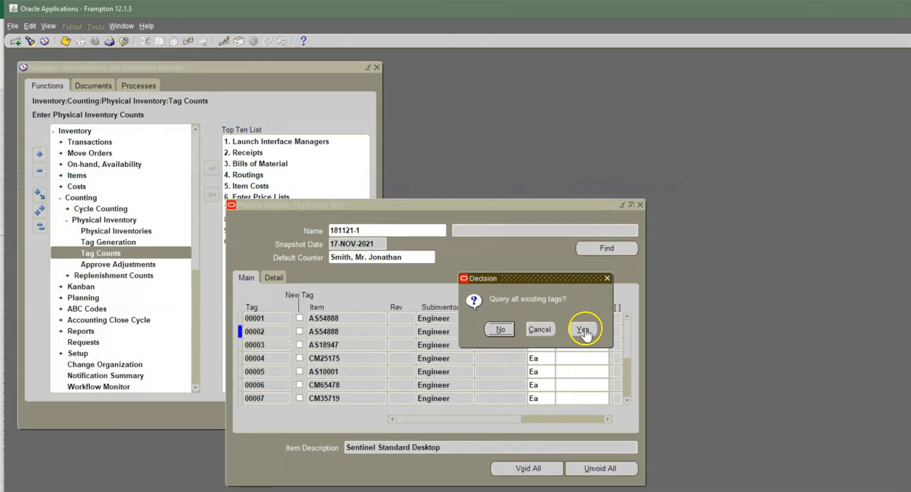
# - Switch to Oracle Applications and query the physical inventory tag counts of 181121-1 for items matching DW%
pyautogui.click(583, 329)
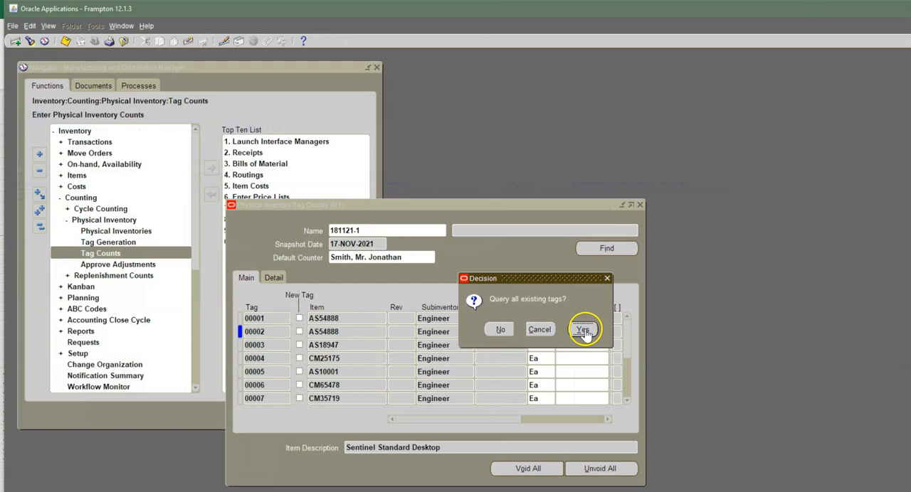
pyautogui.click(628, 401)
pyautogui.click(628, 400)
pyautogui.press('F11')
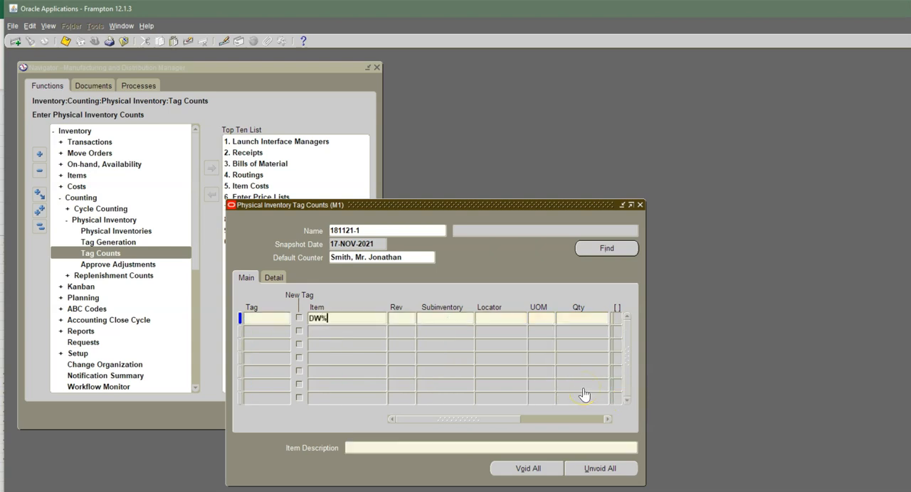
pyautogui.hotkey('ctrl', 'F11')
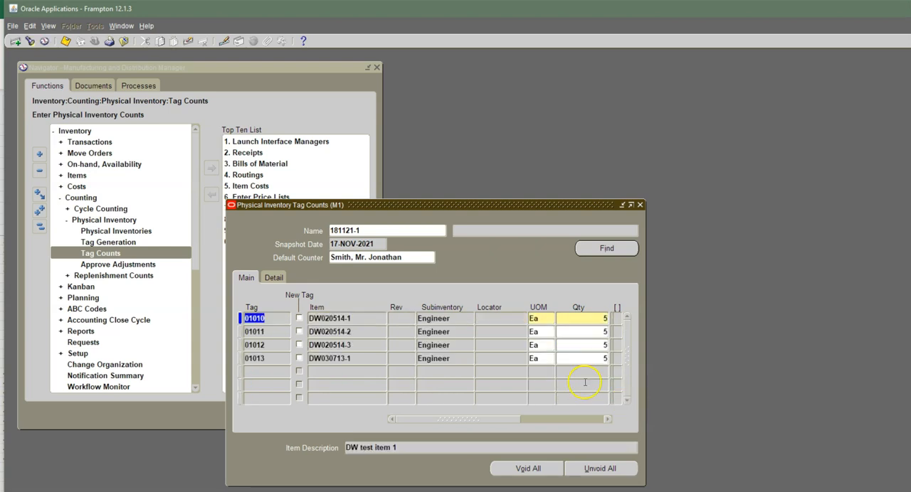